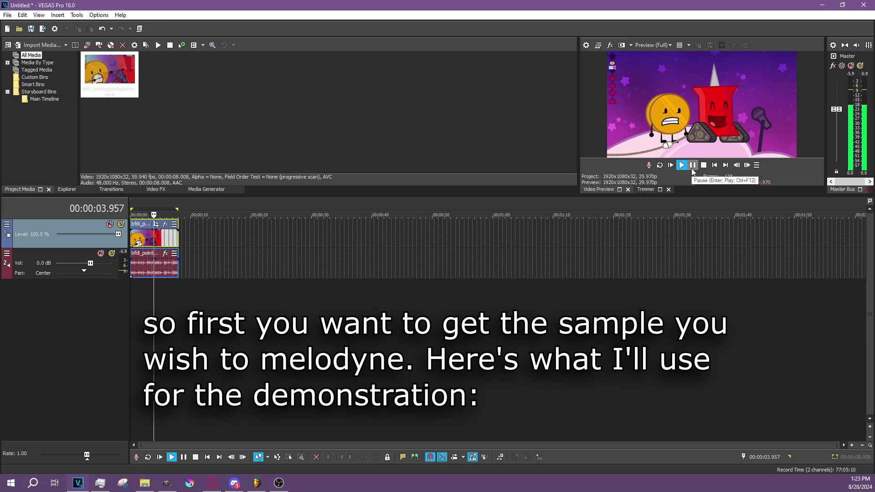
- Open Melodyne 5, load the bfdi_pointypointypointy sample into its empty track and play it back
click(10, 478)
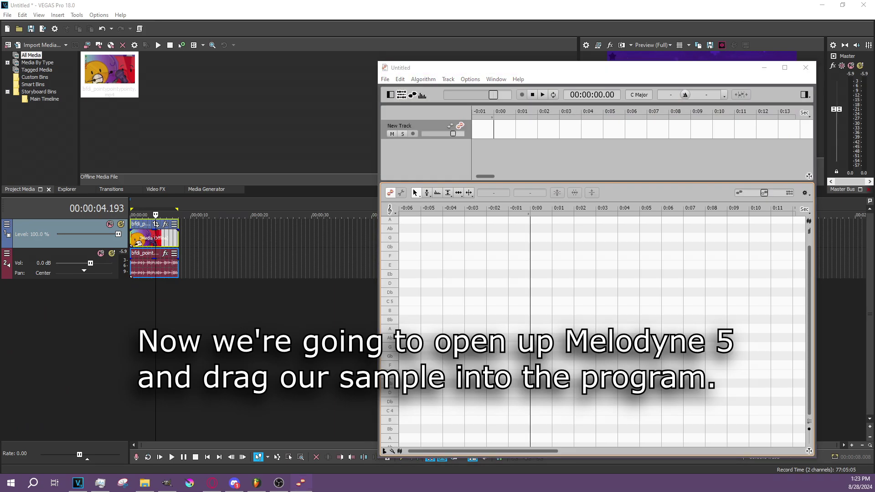
drag(391, 268, 501, 134)
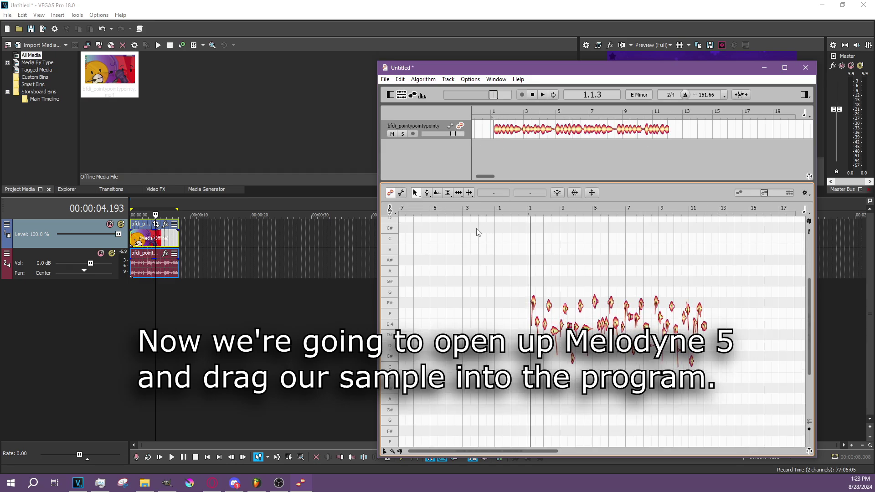
click(541, 95)
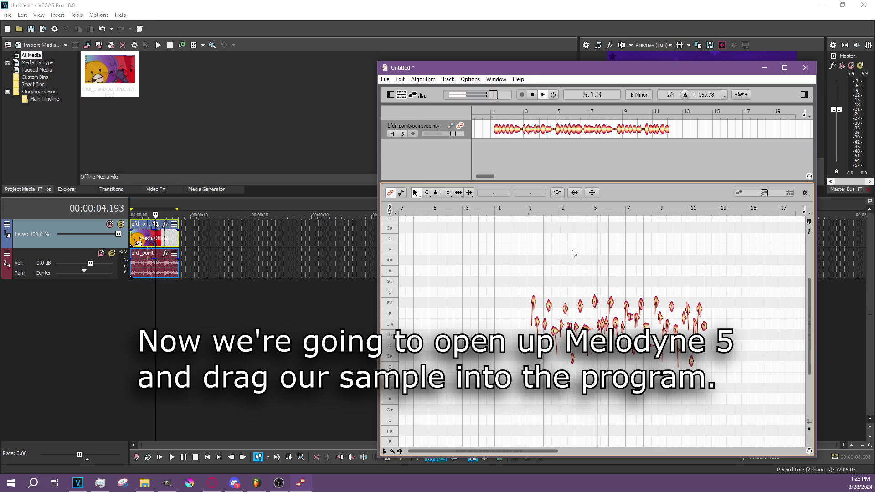
click(531, 95)
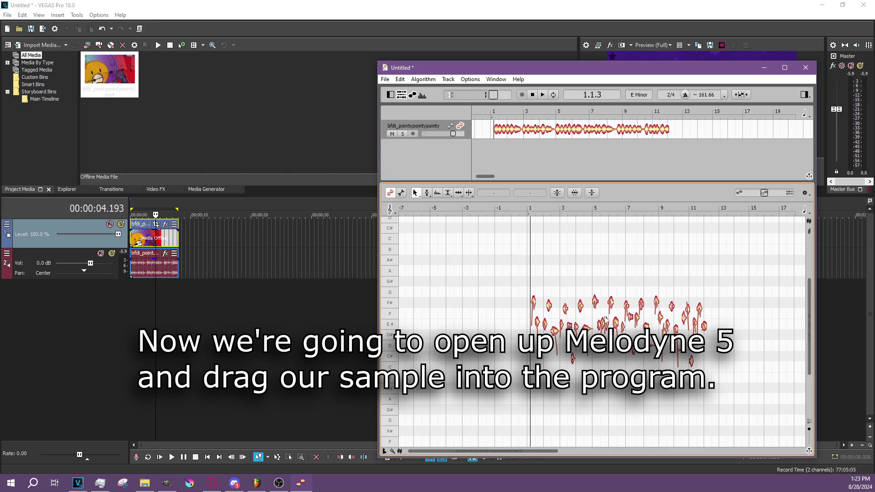
- Select all notes of the sample and snap them to their nearest semitones with the Pitch Tool
key(ctrl+a)
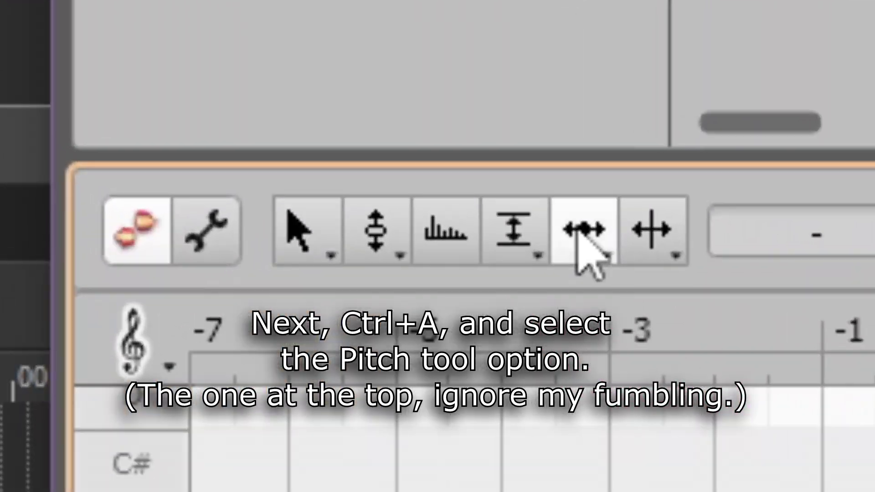
click(578, 233)
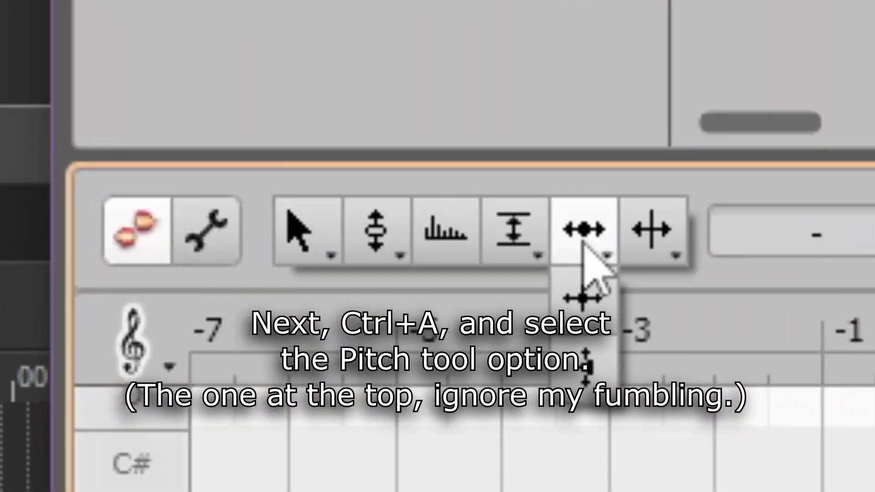
mouse_move(388, 259)
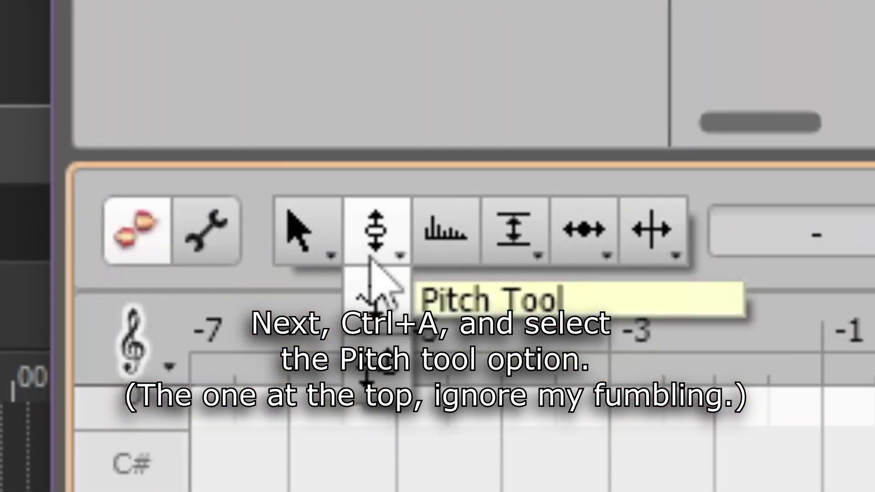
click(370, 261)
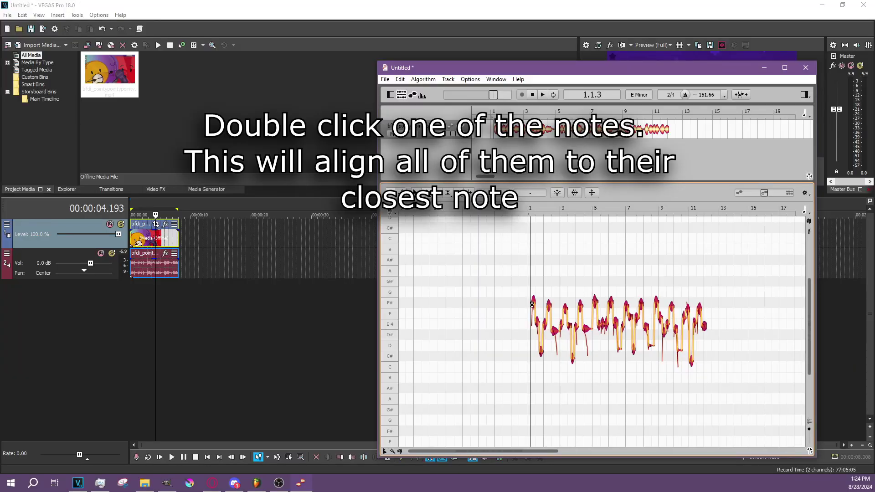
double_click(533, 303)
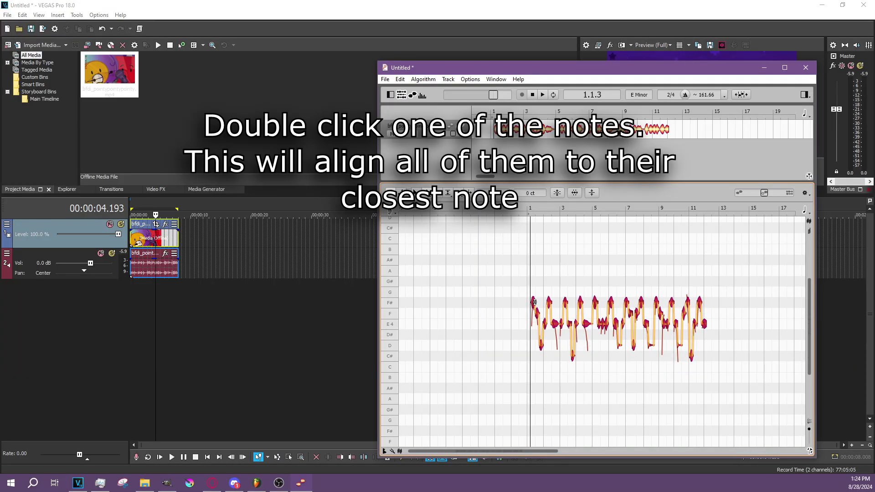
- Flatten the pitch curves of all selected notes to 0 % with the Pitch Modulation tool
scroll(572, 335, up, 3)
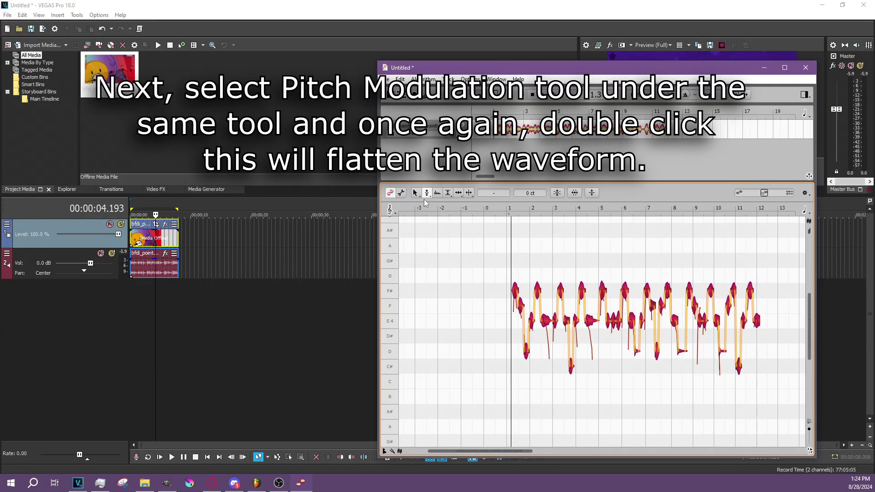
click(427, 213)
double_click(536, 285)
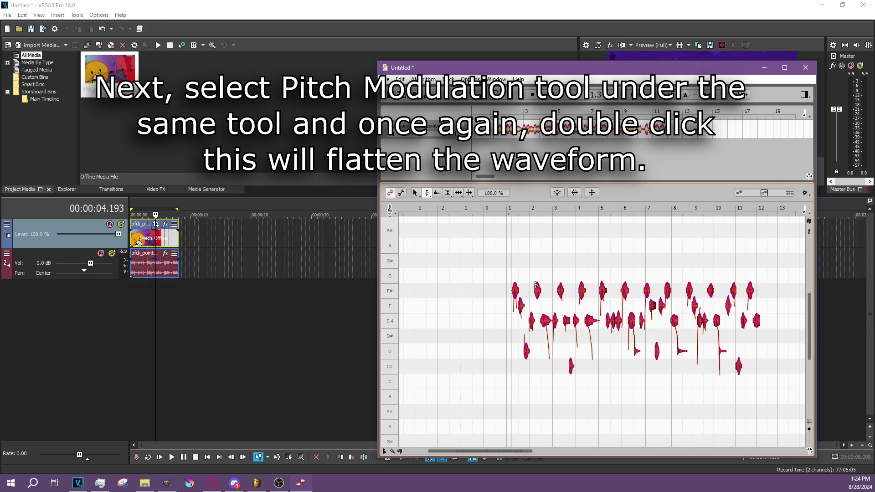
double_click(514, 293)
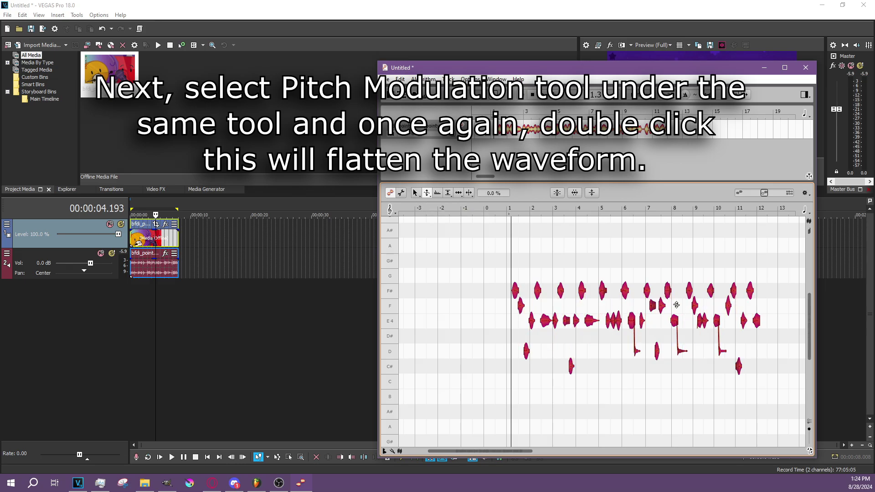
- Play back the flattened sample to check how it sounds, stopping partway through
scroll(615, 282, right, 2)
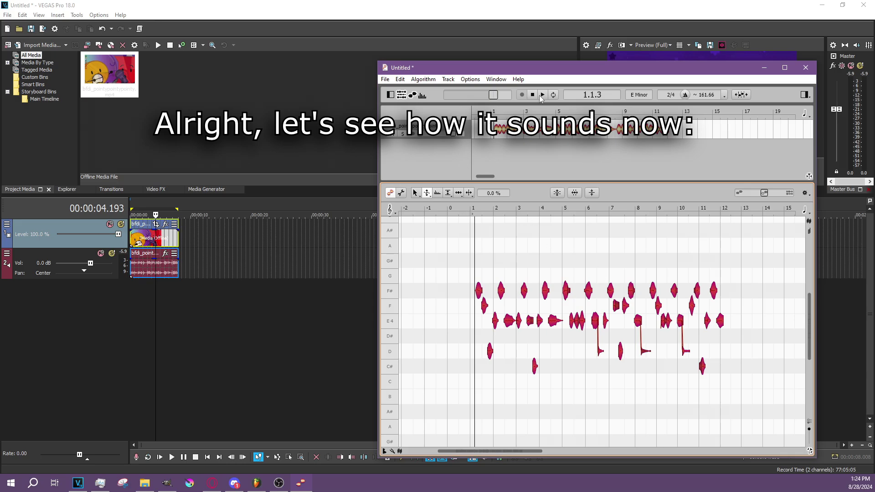
click(542, 95)
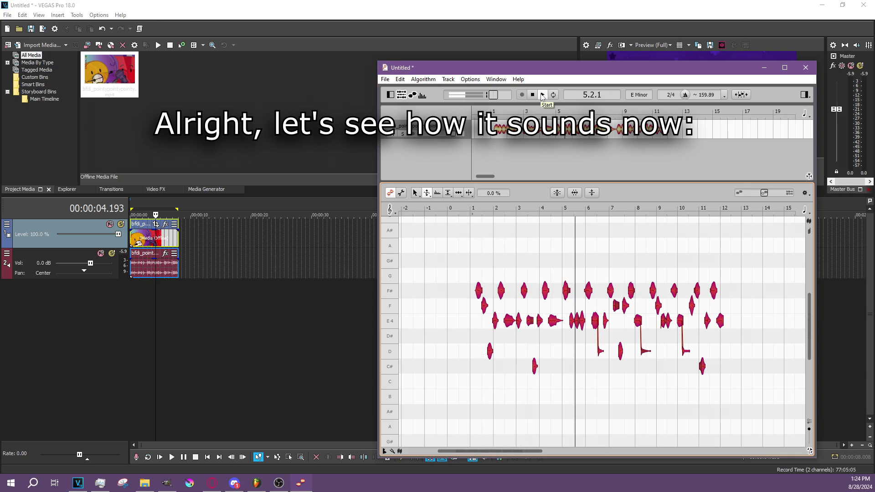
click(533, 95)
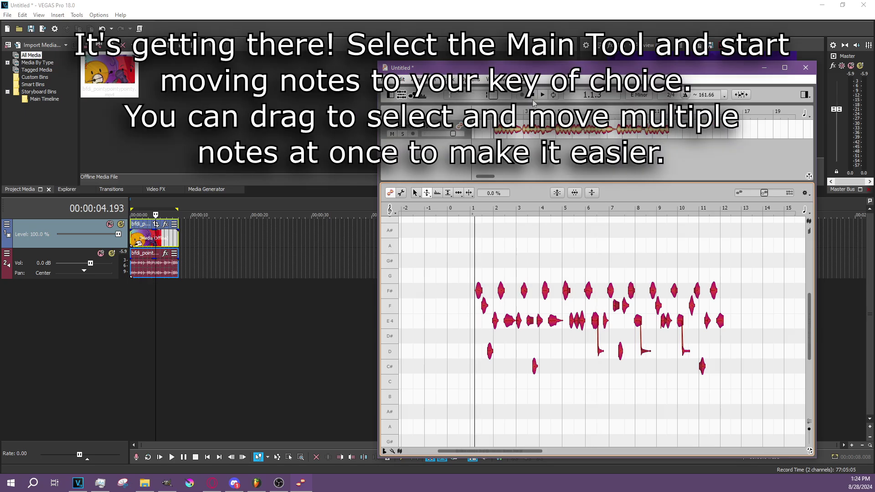
- With the Main Tool, move the groups of higher notes on F# and F down to E4
click(415, 193)
click(449, 278)
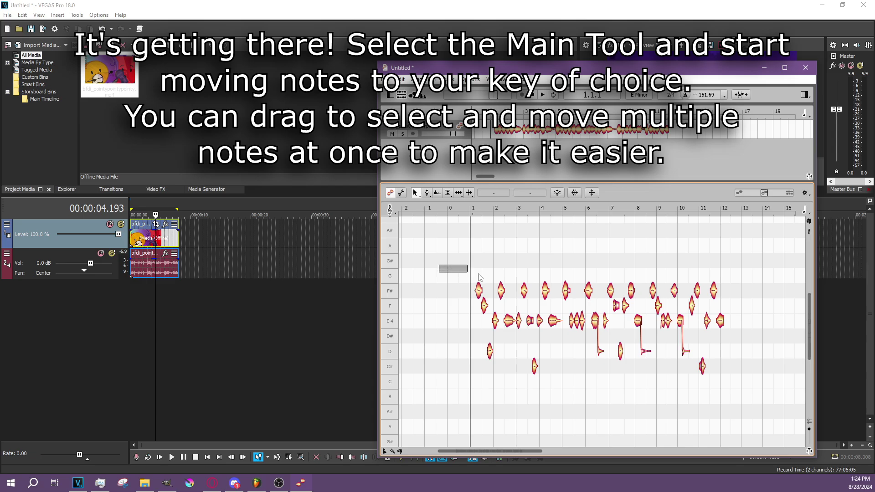
drag(465, 275, 710, 296)
drag(654, 294, 654, 324)
drag(457, 276, 757, 302)
drag(658, 305, 658, 320)
- Move the lower notes on D and C# up to E4 and play back the result
drag(742, 391, 536, 352)
drag(721, 365, 491, 322)
click(452, 334)
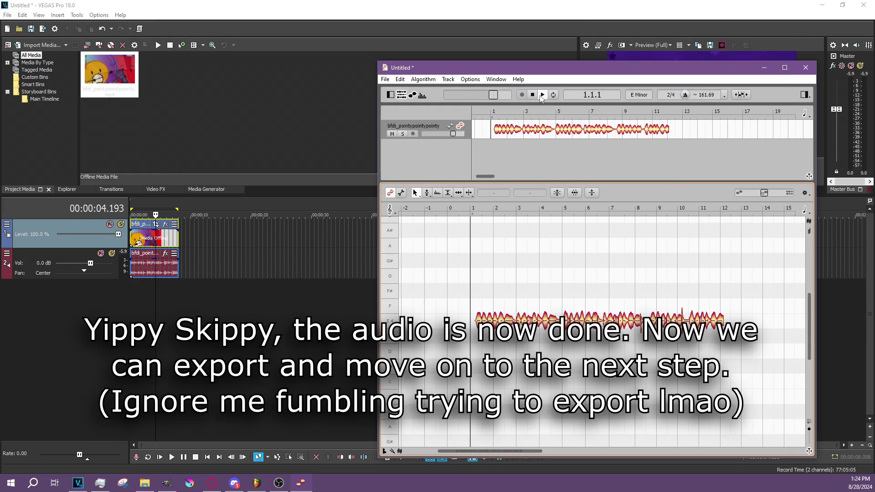
click(542, 96)
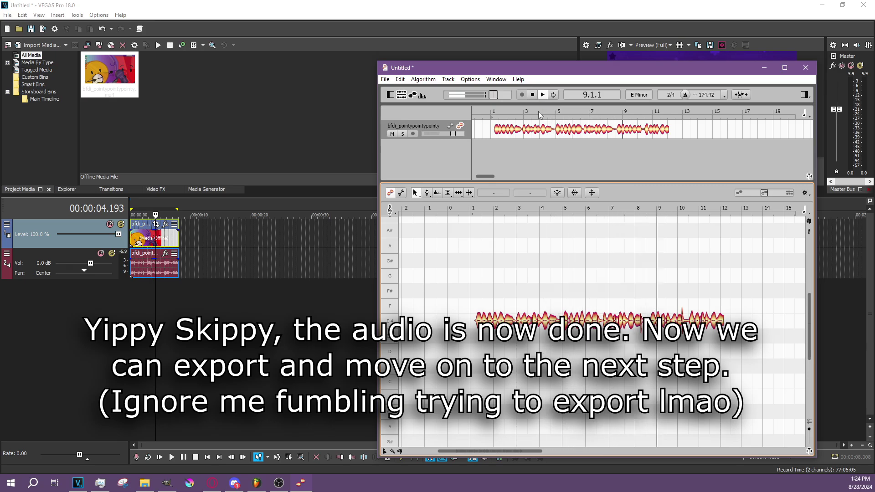
key(space)
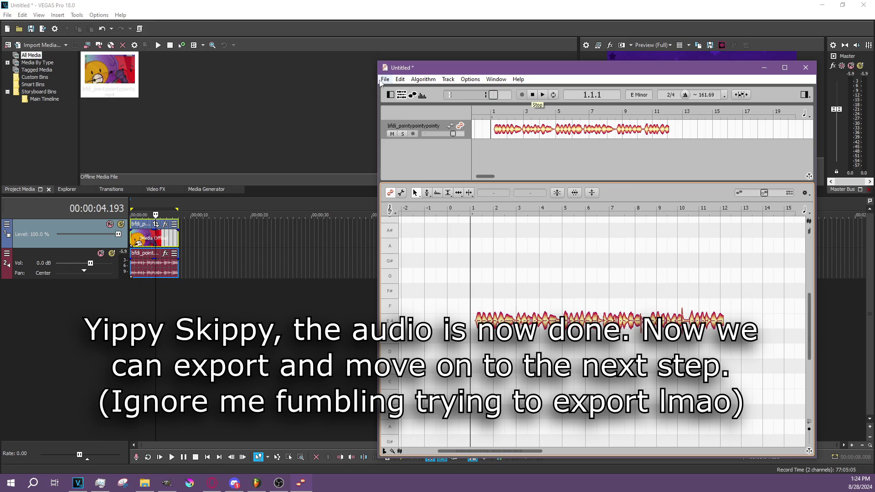
click(384, 80)
click(403, 143)
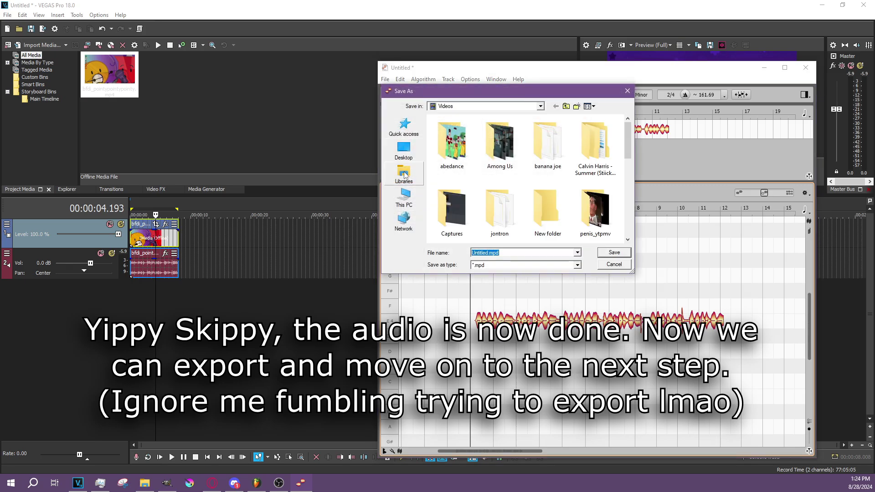
click(408, 139)
double_click(456, 150)
click(578, 265)
click(577, 265)
click(606, 265)
- Export the tuned audio in WAV format to the Music folder under This PC
click(385, 79)
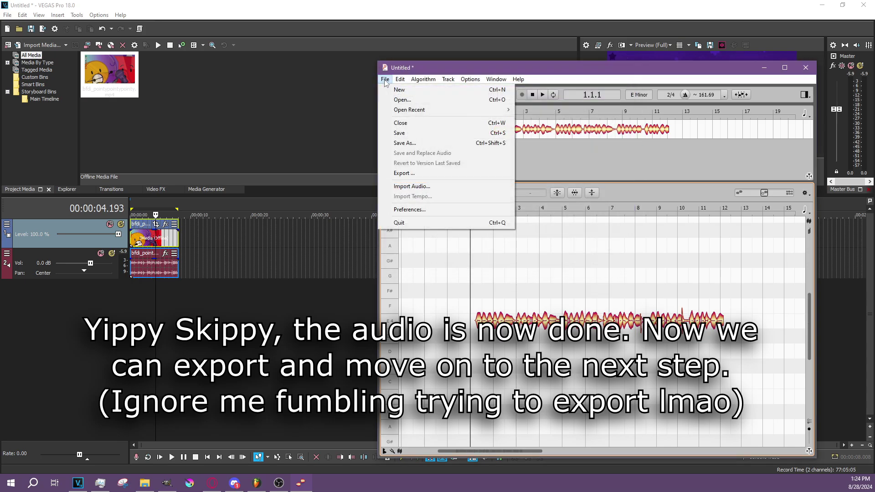
click(417, 176)
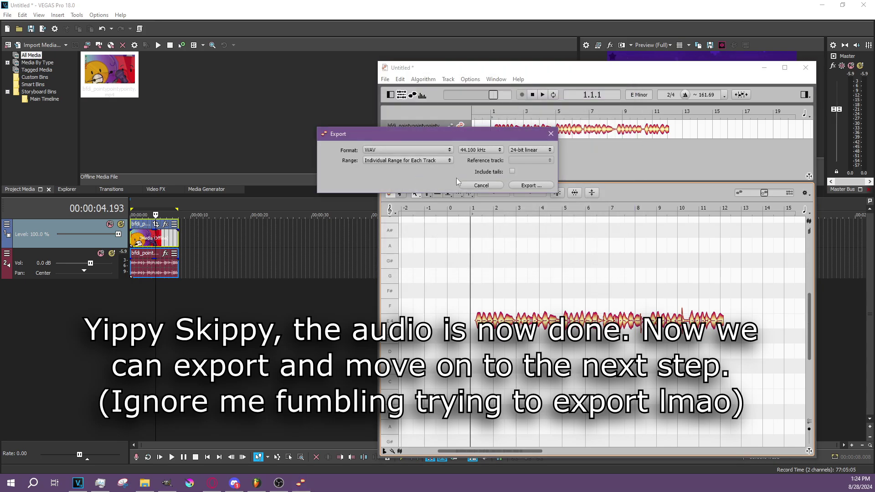
click(532, 184)
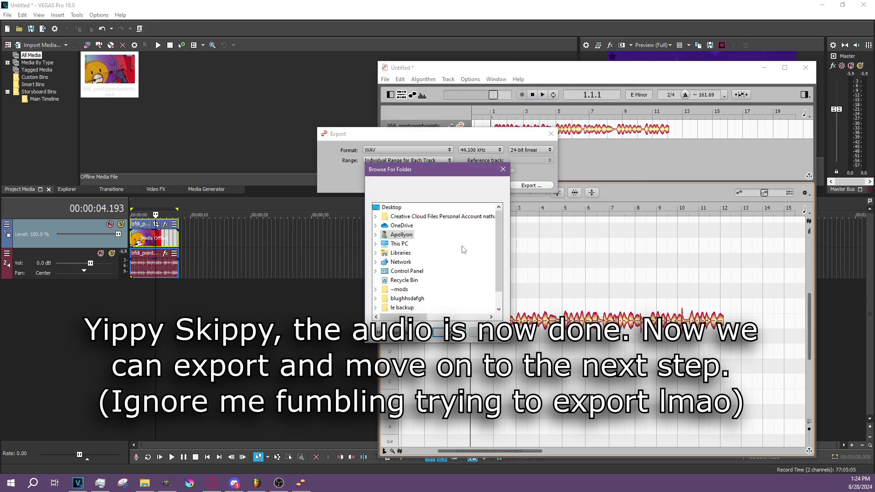
double_click(400, 243)
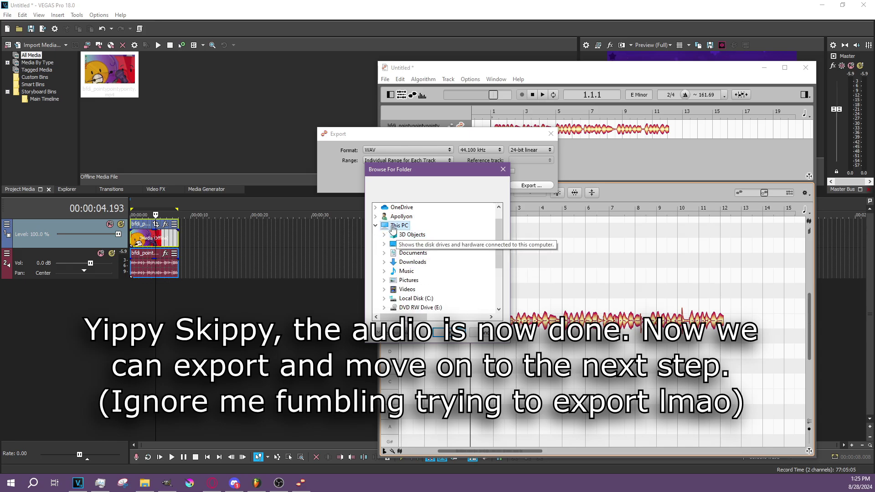
double_click(405, 273)
click(440, 331)
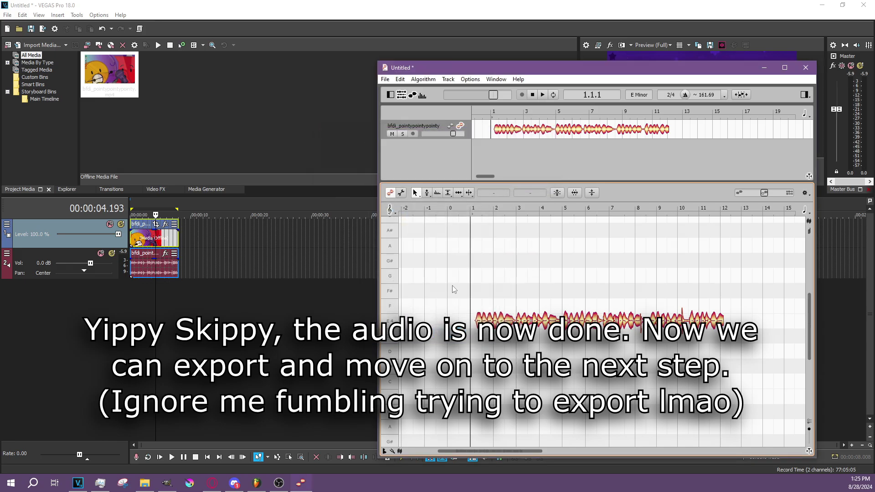
- Switch back to VEGAS Pro and add the exported WAV file to a new audio track below the original sample
click(325, 290)
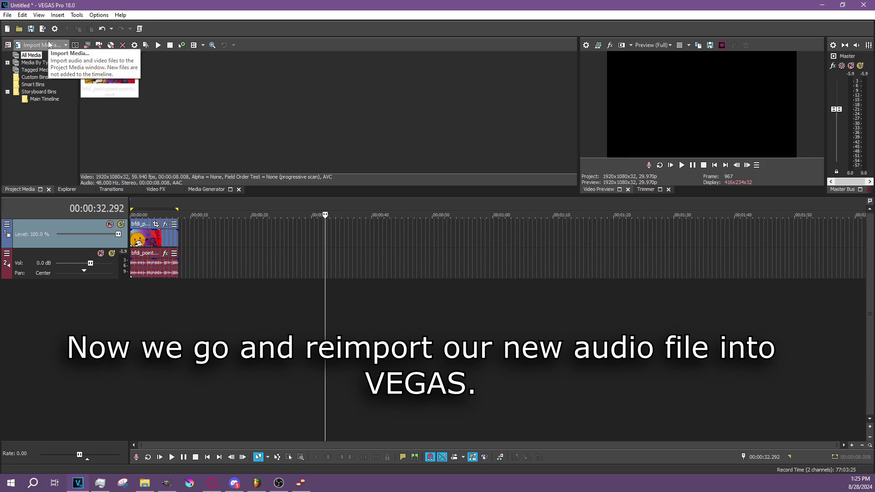
key(alt+Tab)
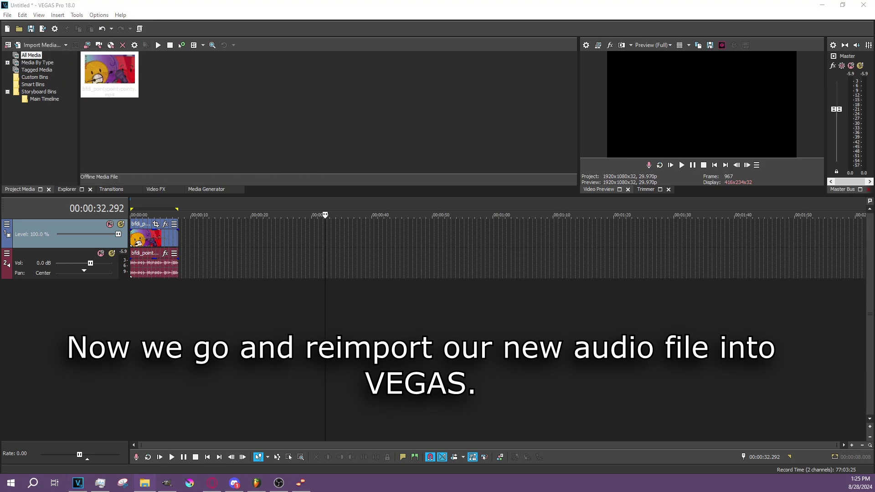
drag(150, 307, 131, 309)
- Shift the original video and audio events about 0.05 s later so their waveform lines up with the imported audio
scroll(586, 221, up, 5)
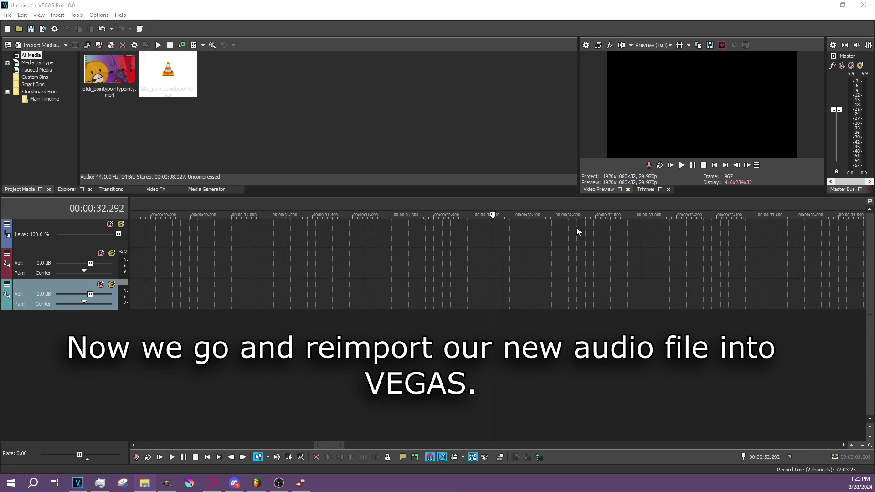
drag(329, 446, 144, 439)
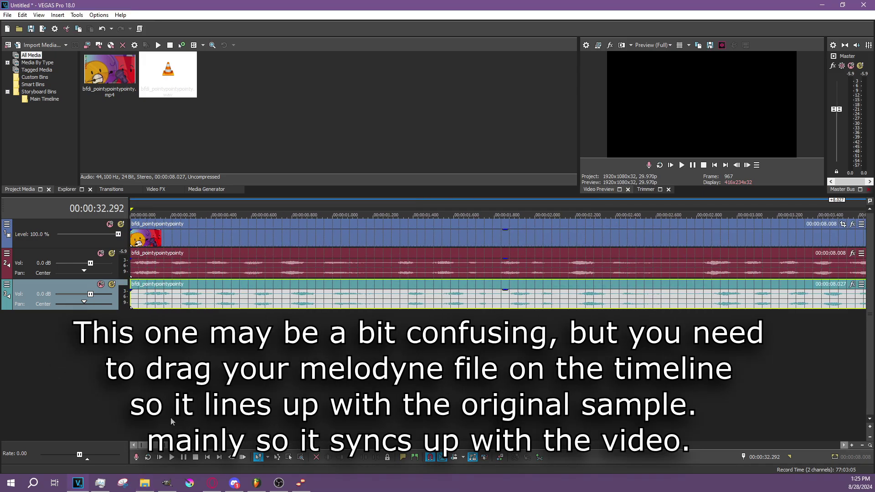
scroll(302, 313, down, 7)
click(156, 294)
scroll(156, 294, up, 4)
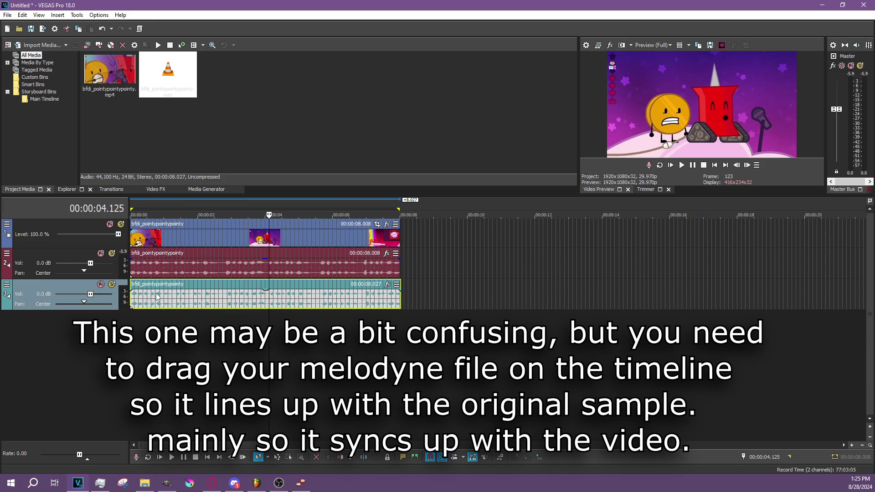
scroll(314, 282, up, 7)
click(316, 273)
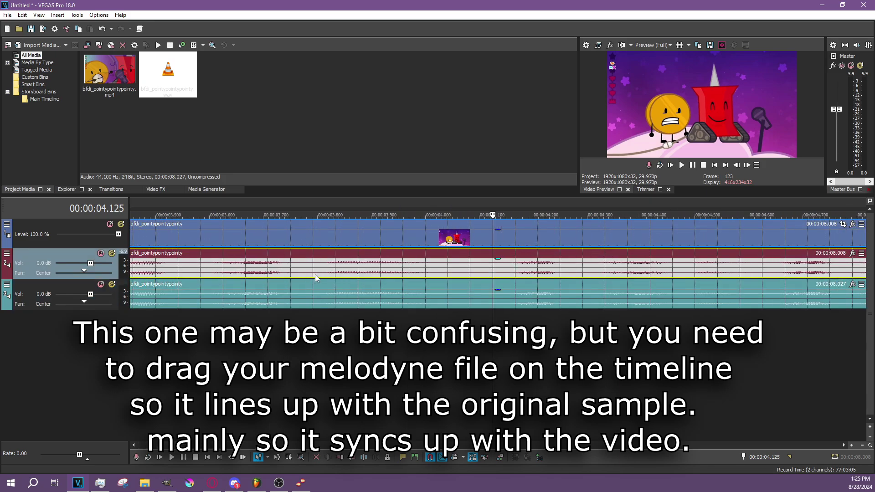
scroll(277, 282, up, 3)
scroll(577, 289, left, 5)
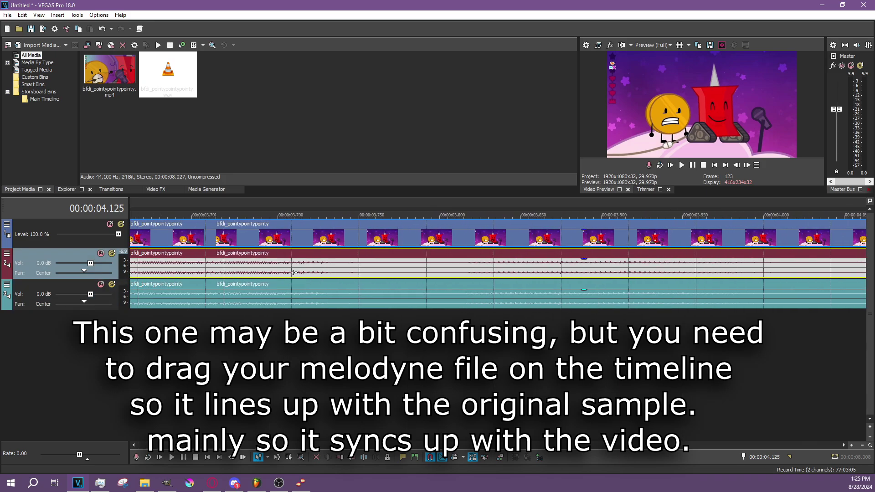
drag(163, 447, 126, 444)
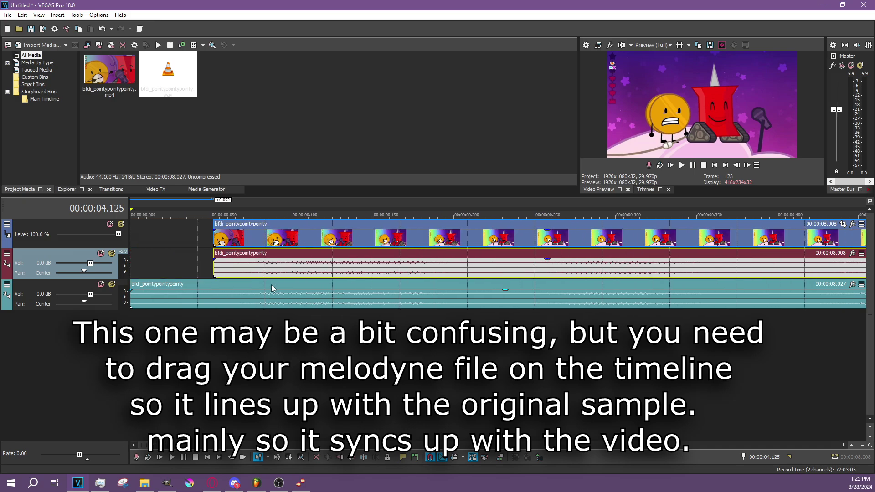
- Compare both waveforms up close near the beginning and nudge the imported audio event about 0.001 s later
click(282, 267)
click(422, 276)
scroll(423, 276, up, 3)
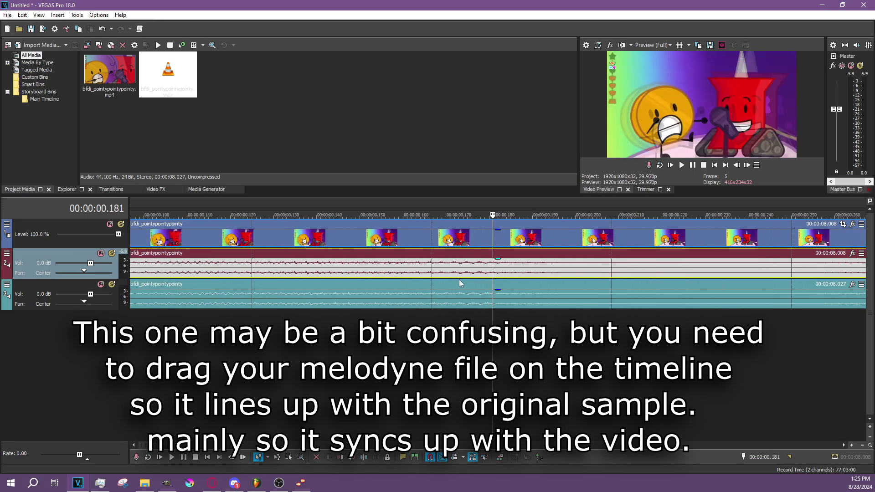
click(455, 279)
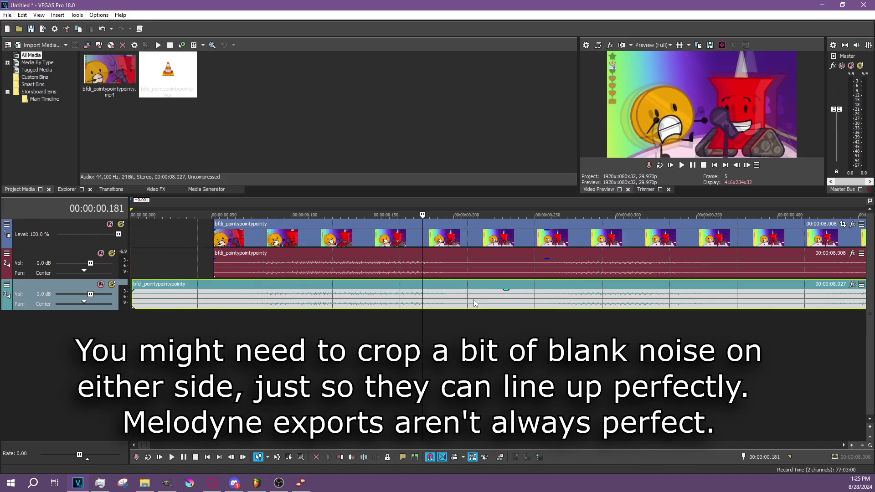
- Trim the blank start of the imported audio event to match the original clip's start, and go to the project's end
drag(198, 301, 217, 301)
scroll(416, 310, down, 8)
key(ctrl+End)
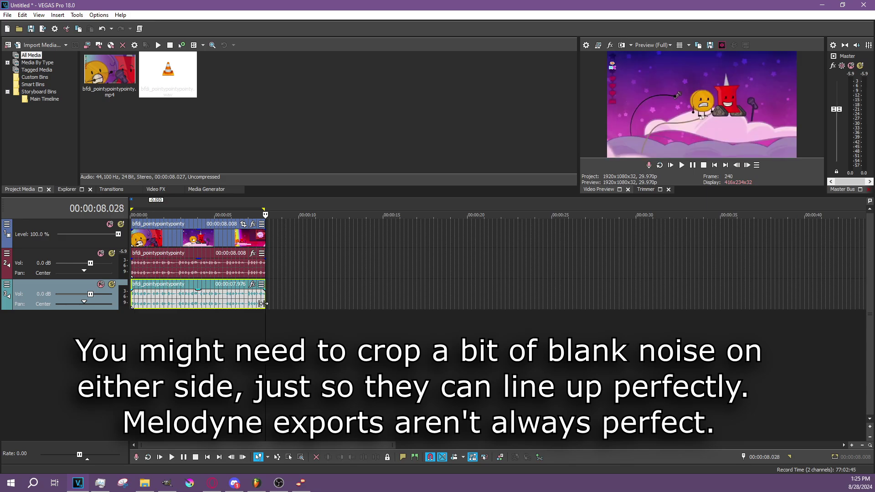
- Trim about 0.032 s off the end of the original video and audio events to match the imported audio's end
scroll(540, 307, up, 10)
scroll(540, 307, up, 2)
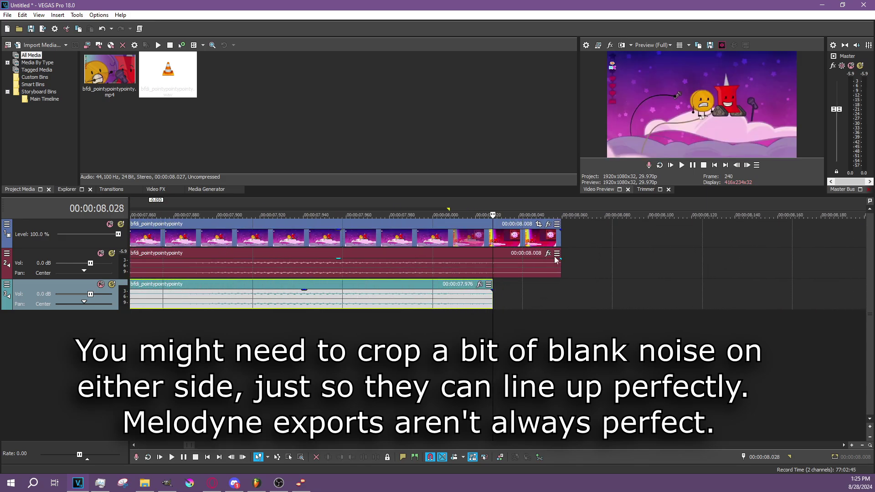
drag(559, 269, 492, 269)
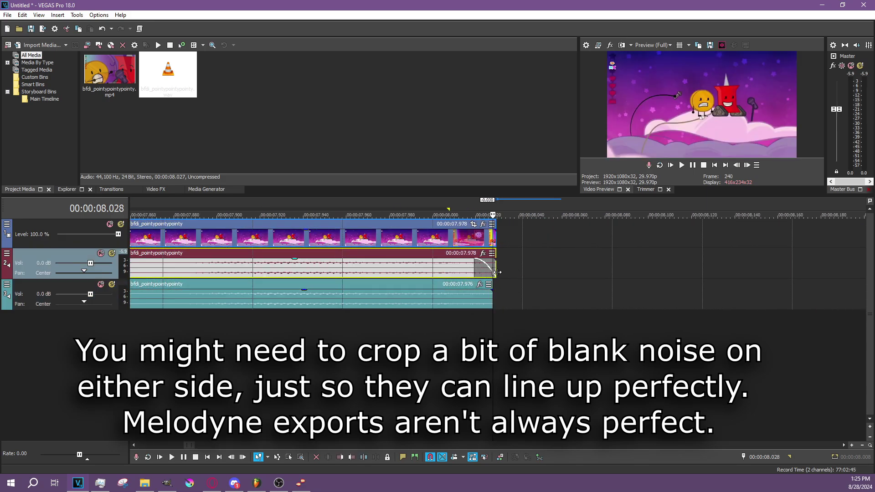
scroll(492, 272, down, 8)
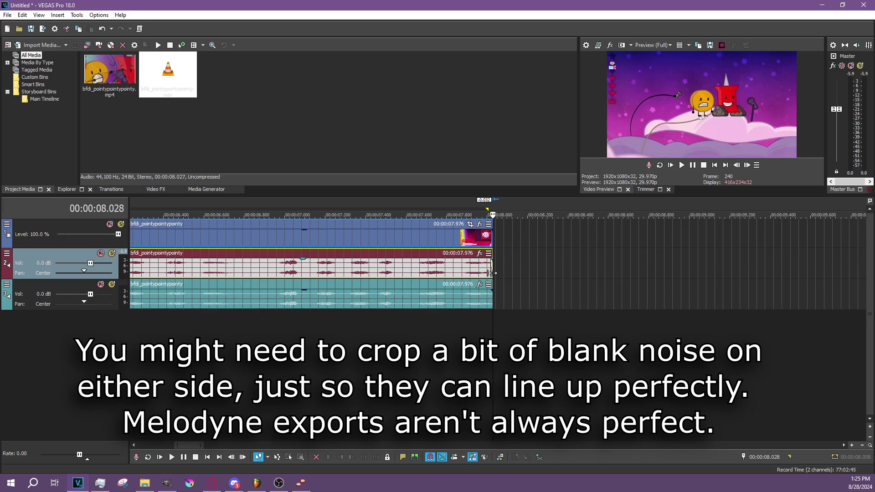
- Ungroup the original audio event from its video and delete it
click(182, 273)
scroll(182, 273, up, 5)
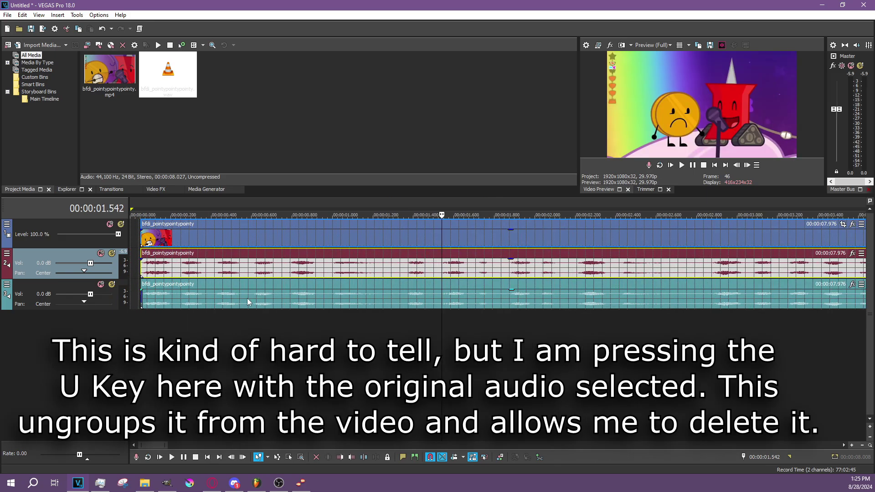
key(u)
click(249, 302)
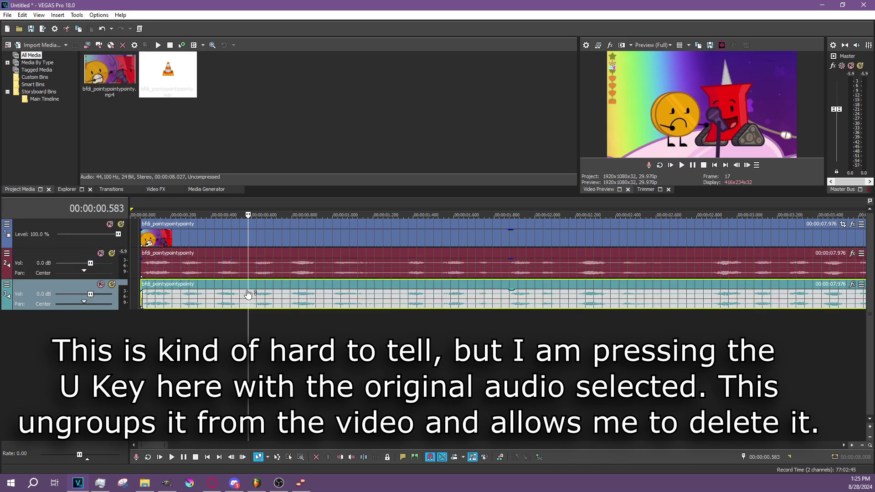
click(241, 260)
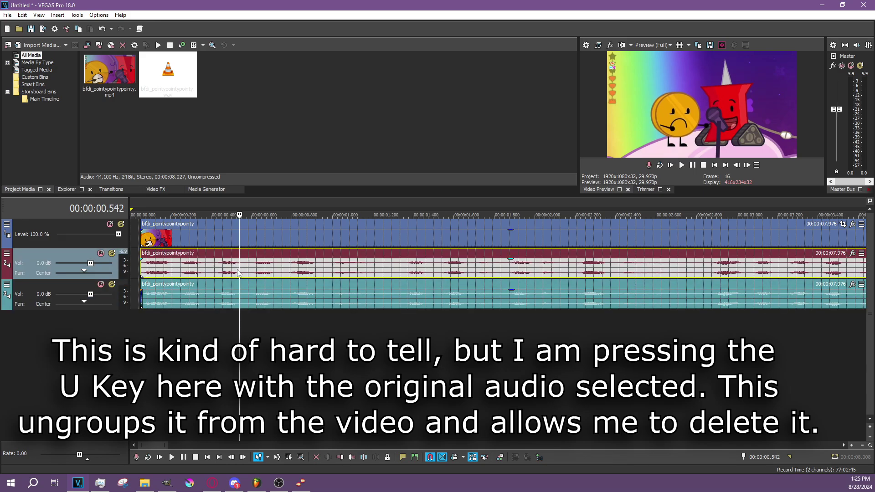
key(Delete)
- Move the imported audio up to the track directly below the video and group it with the video event
drag(223, 302, 223, 274)
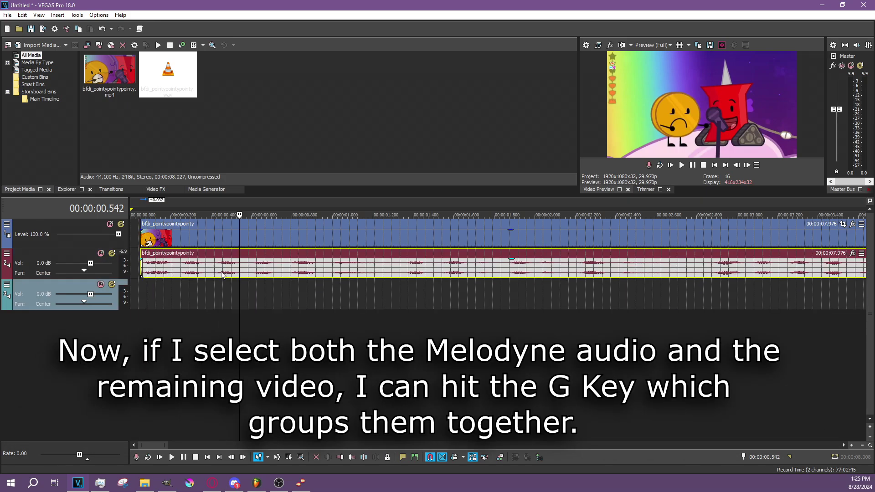
ctrl+click(222, 236)
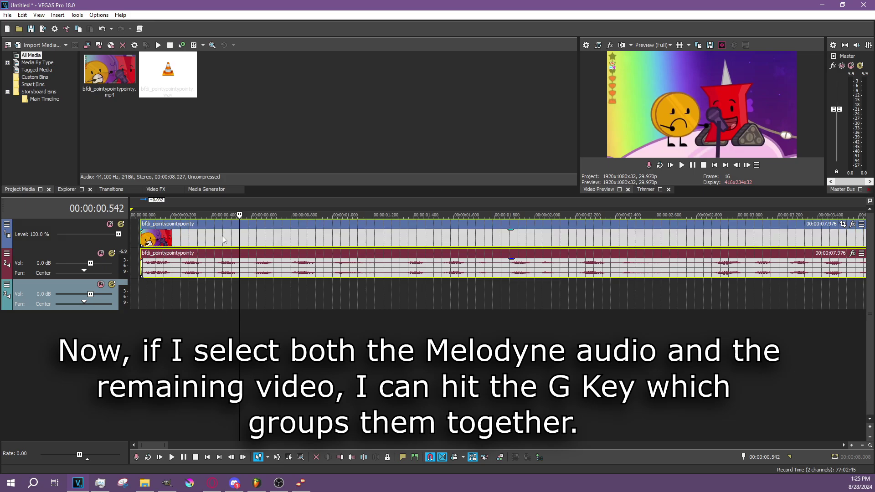
- Shift the grouped clip about 0.052 s earlier to the timeline start and play back its full length as the time selection
drag(222, 236, 167, 243)
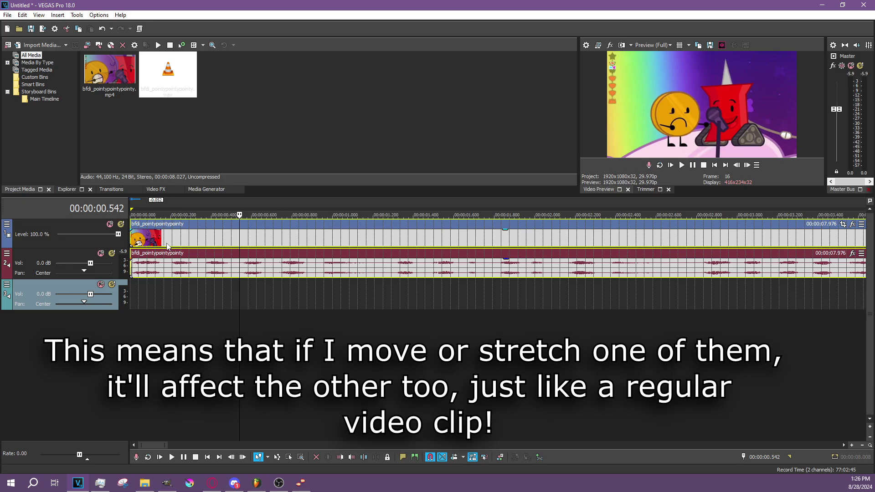
scroll(215, 262, down, 5)
double_click(220, 239)
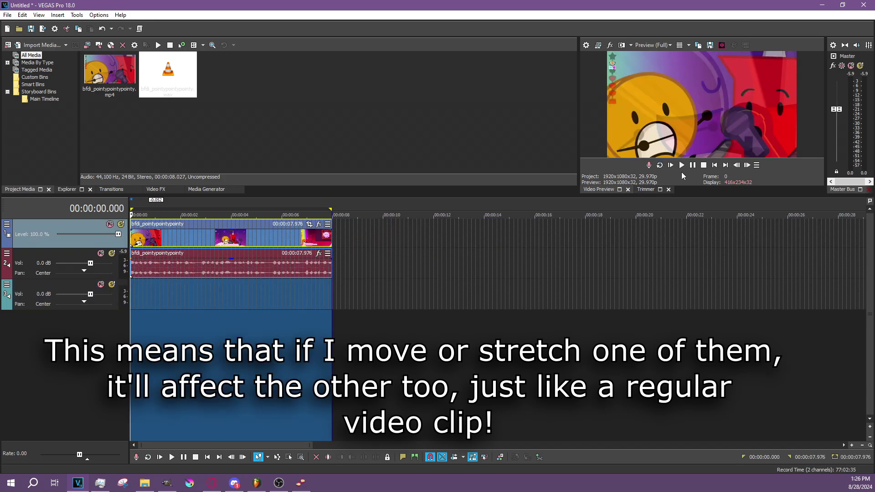
click(683, 168)
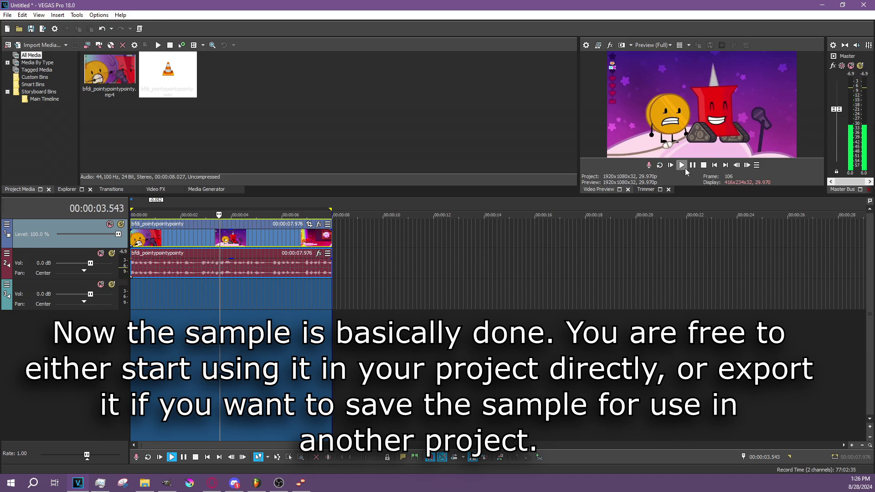
click(700, 167)
- Render the clip as pin_sample_E4.mp4 with the MAGIX AVC/AAC MP4 format and the Internet HD 1080p 59.94 fps template
click(8, 15)
click(53, 92)
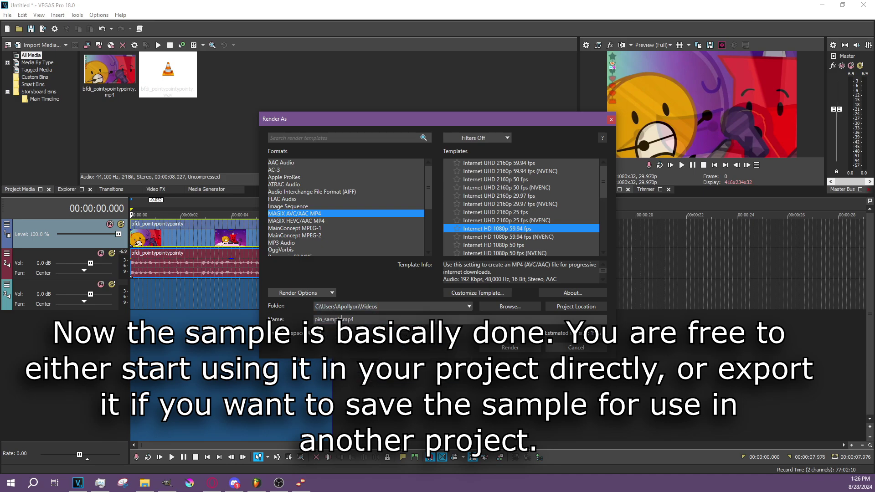
click(518, 347)
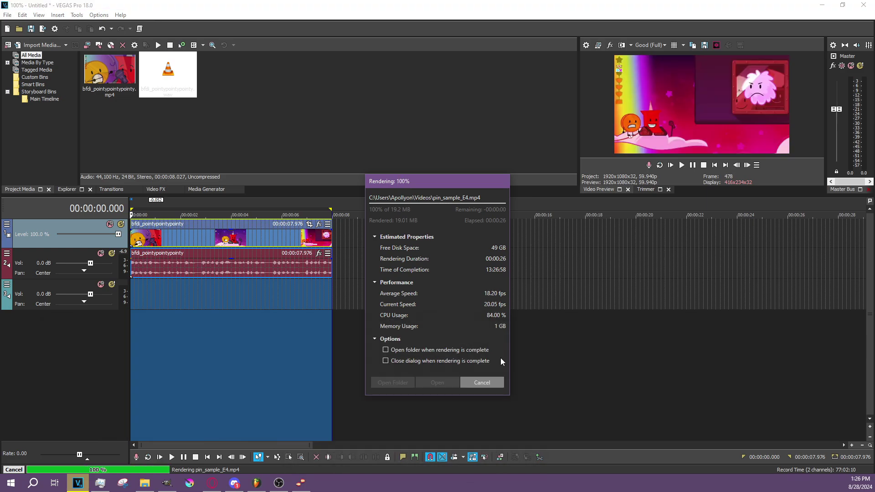
click(481, 383)
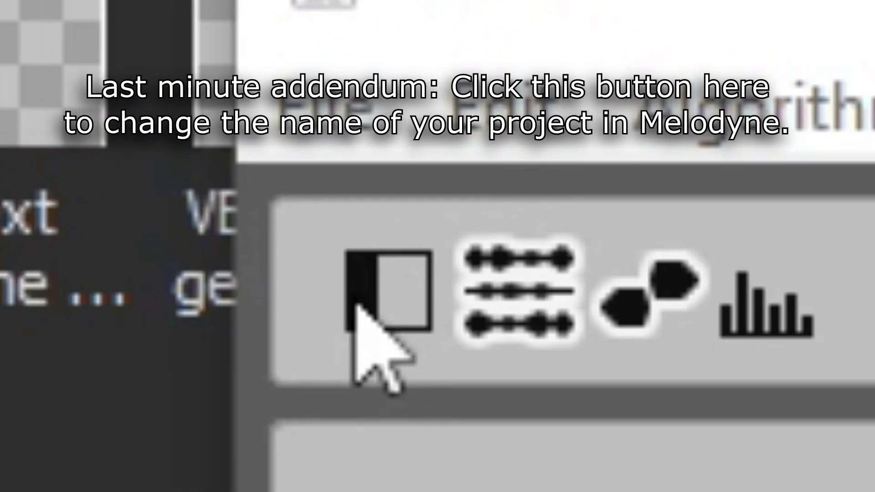
- In Melodyne, show the track inspector and start editing the track name used as the export file name
click(362, 305)
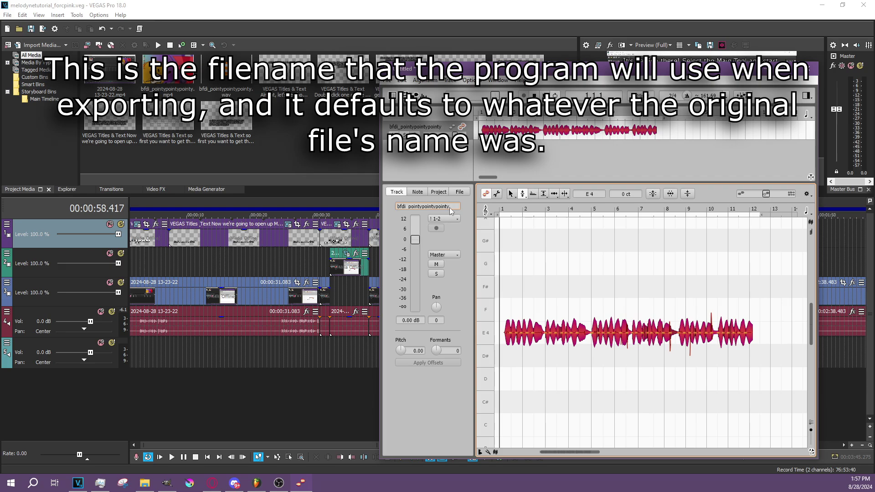
key(BackSpace)
key(BackSpace)
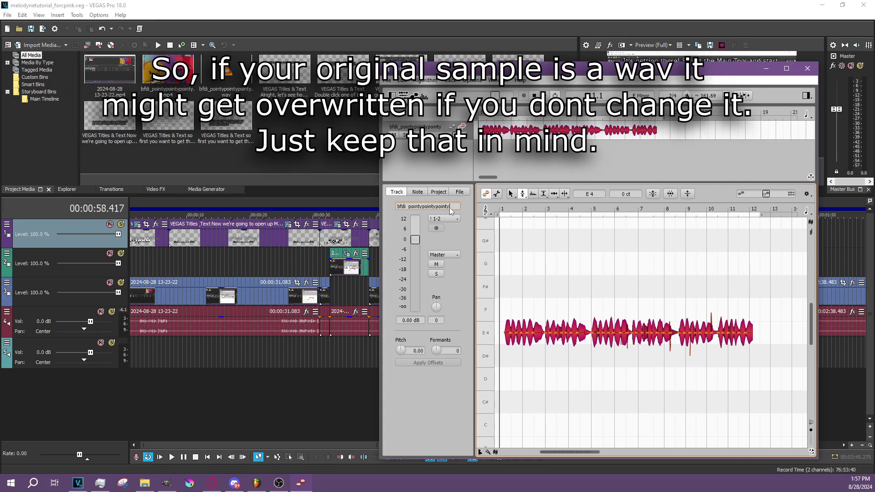